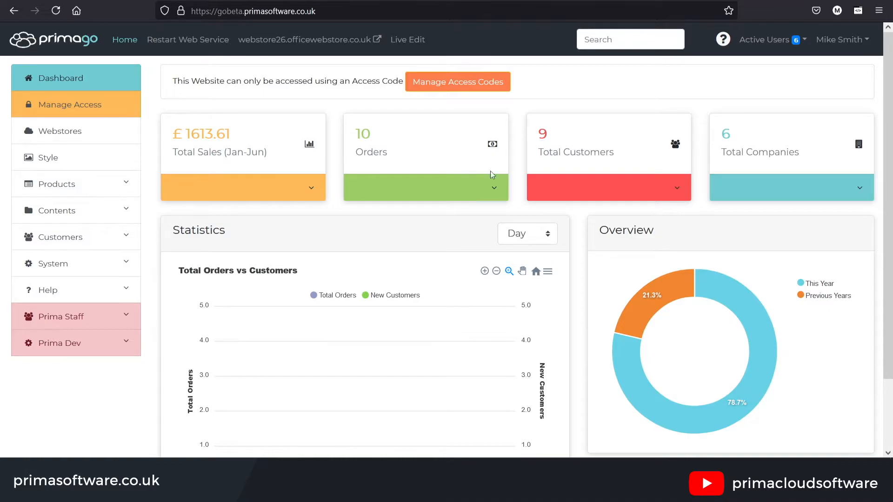
# Open the Image Collections page under Contents and read its notice
pyautogui.click(107, 220)
pyautogui.scroll(-3, 107, 214)
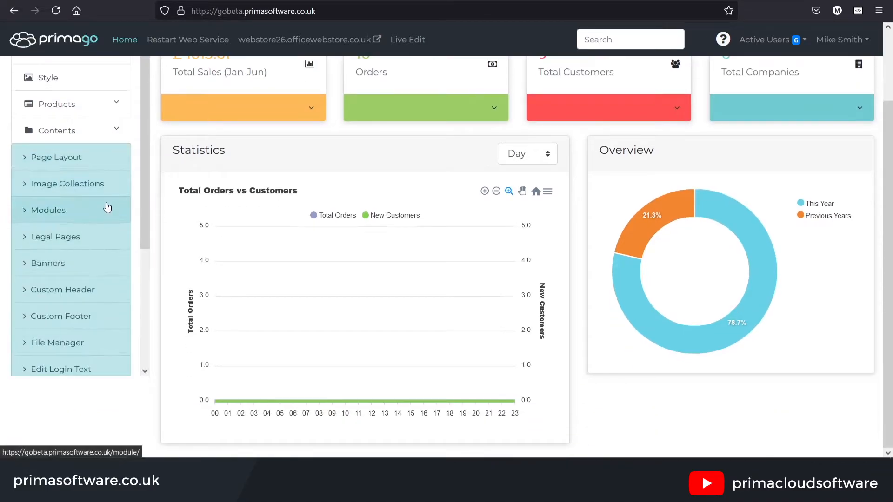
pyautogui.click(89, 184)
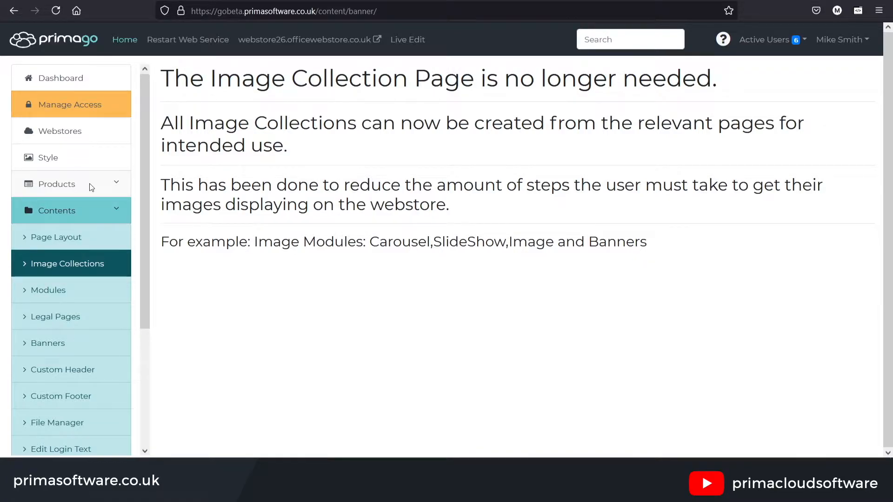
# Open the Banners module settings from the Images group of the Modules page
pyautogui.click(60, 292)
pyautogui.scroll(-3, 60, 289)
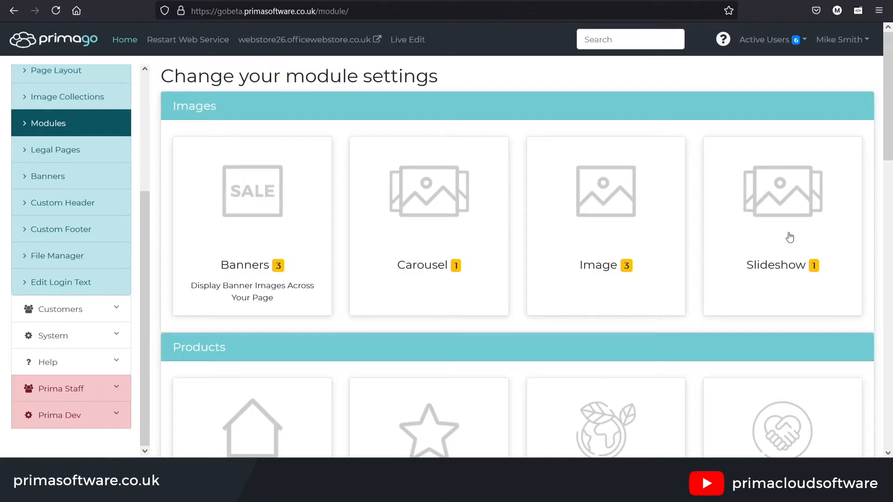
pyautogui.click(228, 213)
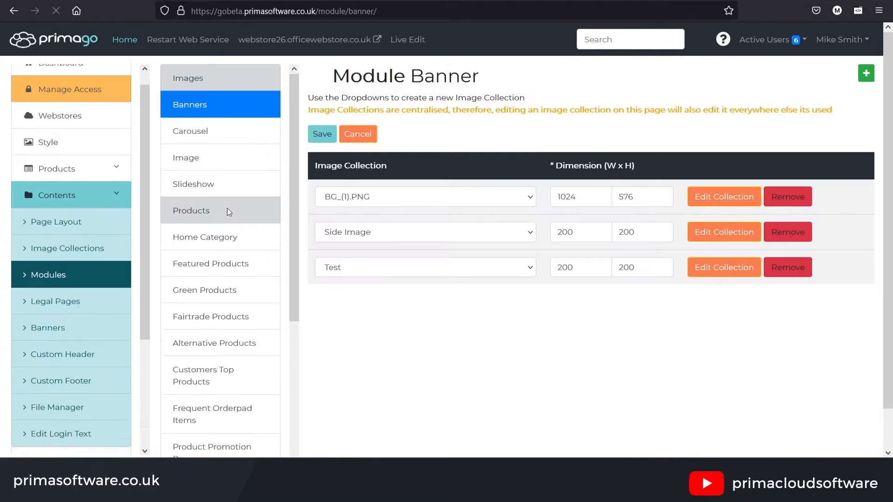
# Add a banner entry that uses a new image collection named "Webinar Image"
pyautogui.click(865, 74)
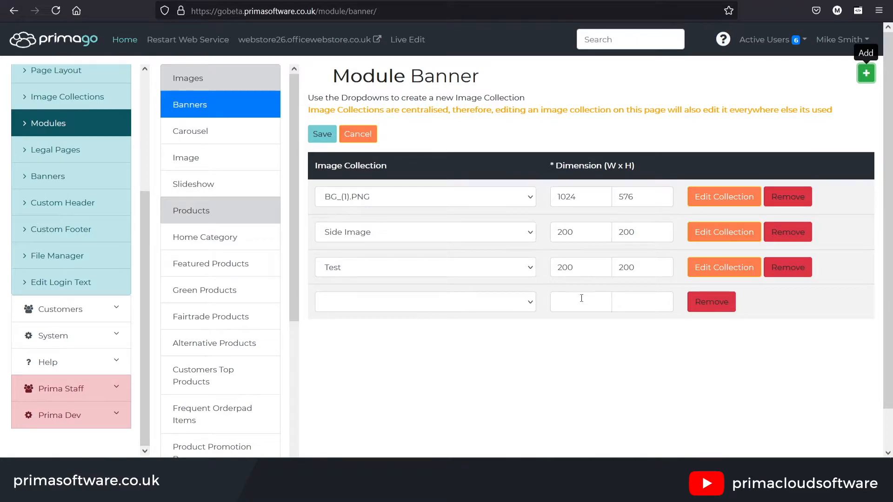
pyautogui.click(532, 303)
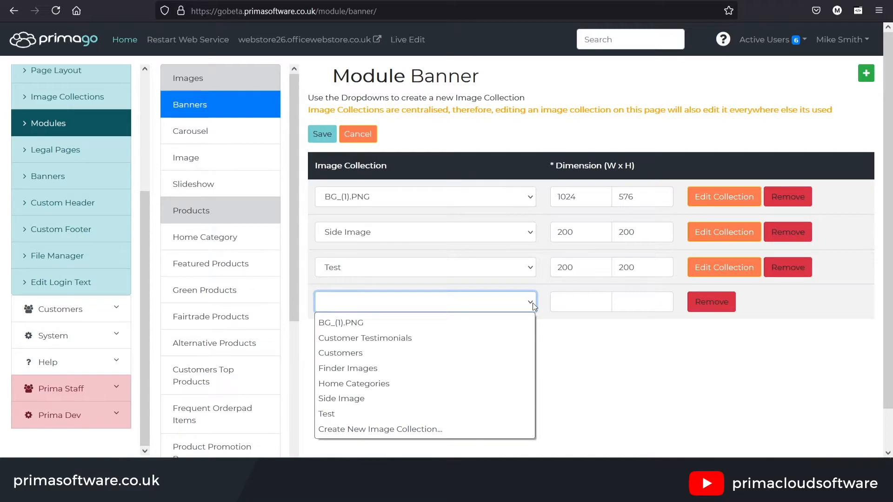
pyautogui.click(434, 430)
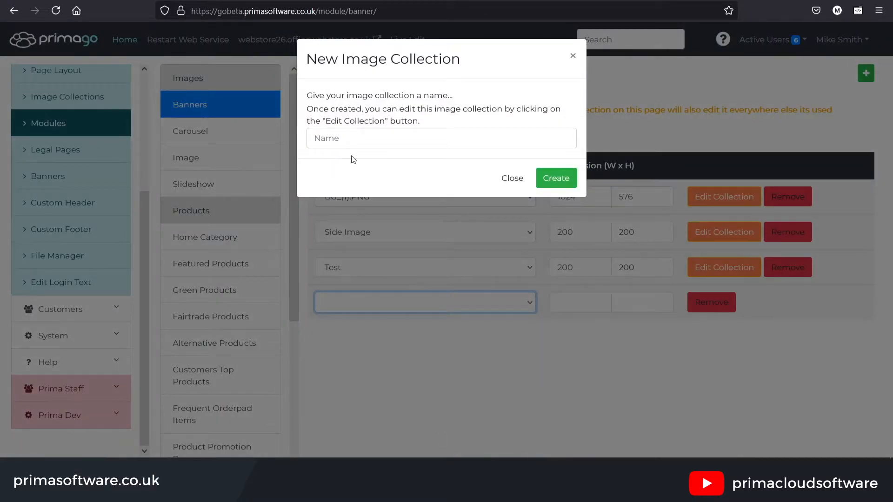
pyautogui.click(345, 133)
pyautogui.write('Webinar IMa')
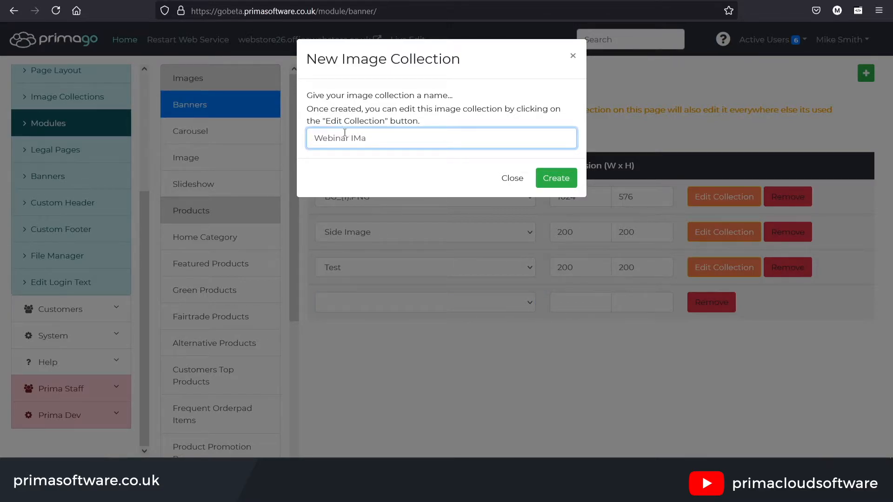
pyautogui.press('BackSpace')
pyautogui.write('mage')
pyautogui.click(568, 183)
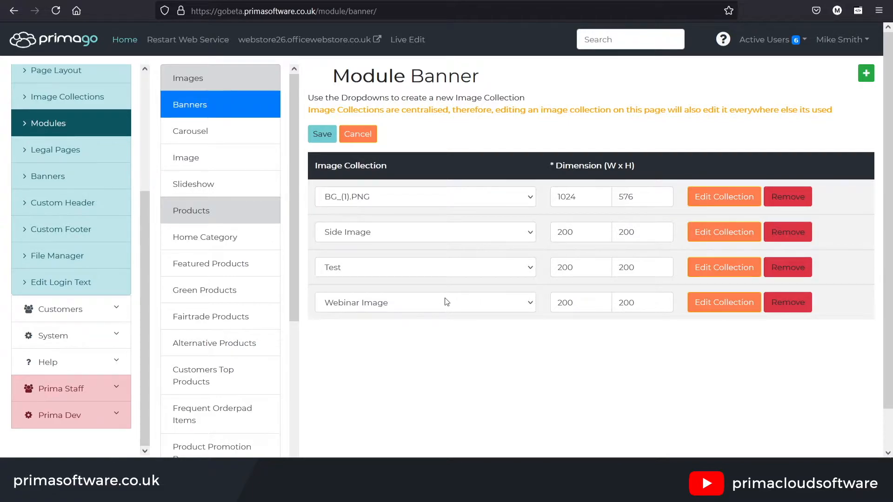
# Add an image to the Webinar Image collection using free-shipping-banner.png from the image manager
pyautogui.click(728, 304)
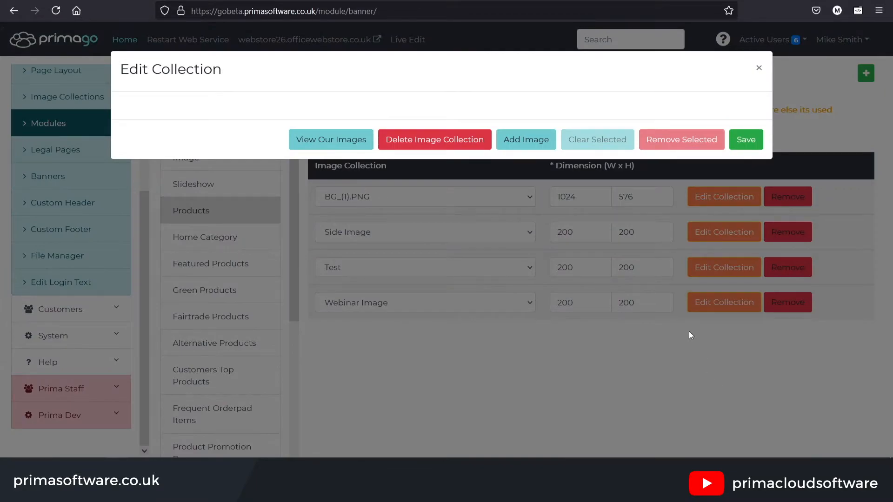
pyautogui.click(526, 139)
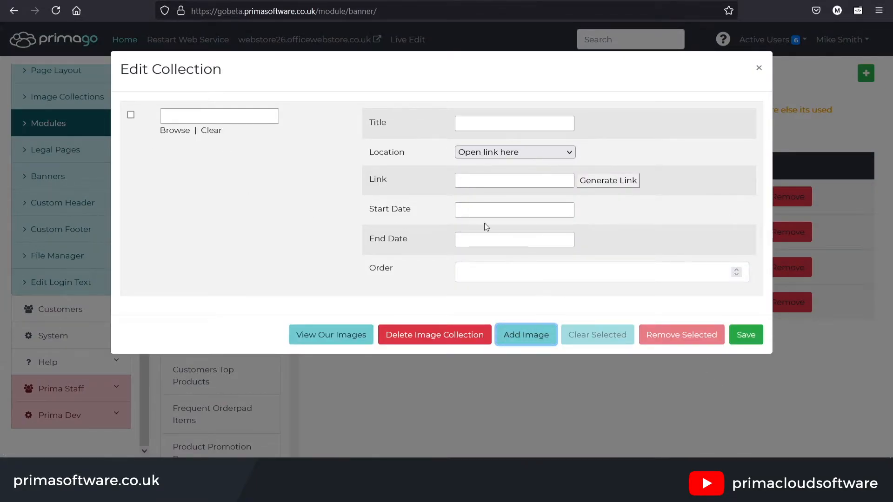
pyautogui.click(175, 131)
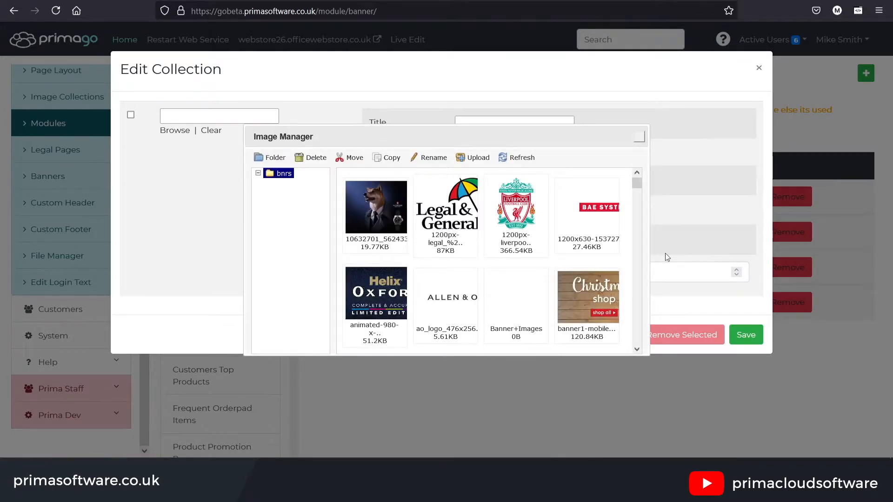
pyautogui.scroll(-5, 538, 255)
pyautogui.scroll(-3, 540, 258)
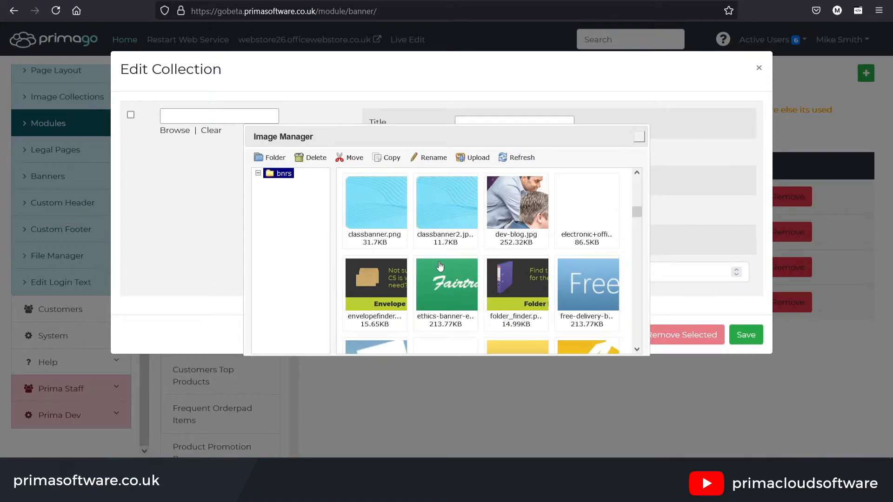
pyautogui.scroll(-3, 550, 267)
pyautogui.scroll(-1, 551, 266)
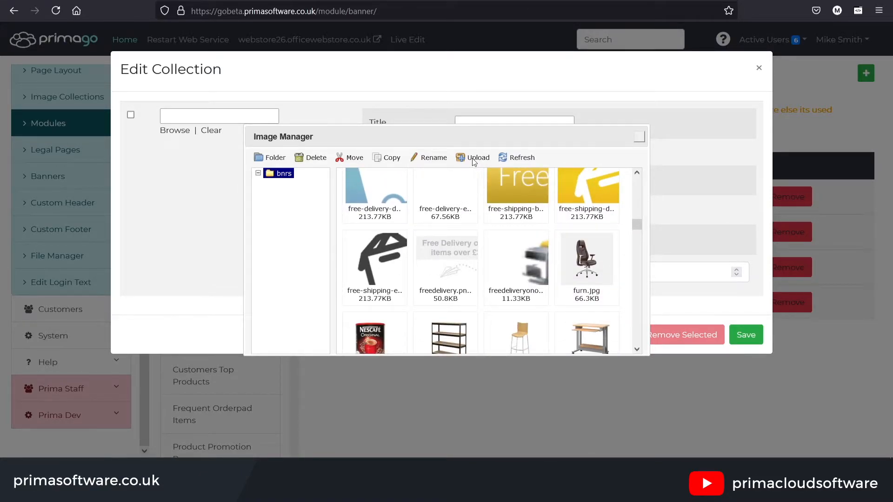
pyautogui.click(517, 196)
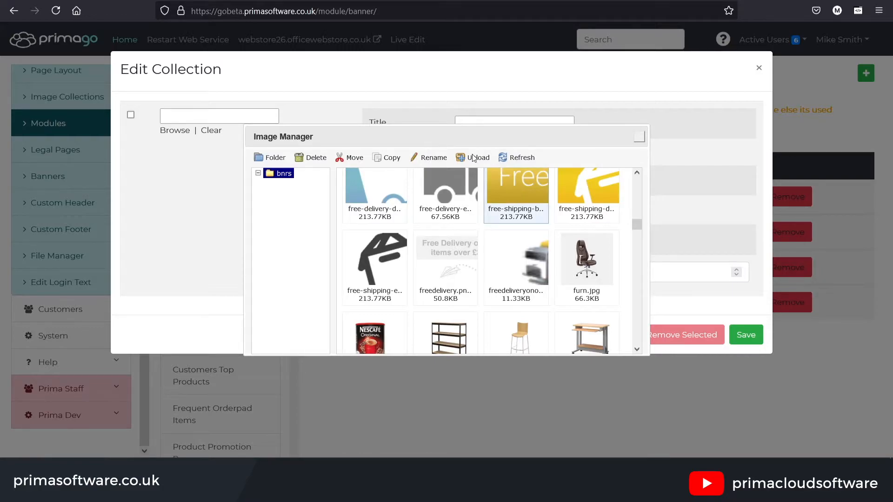
pyautogui.doubleClick(515, 201)
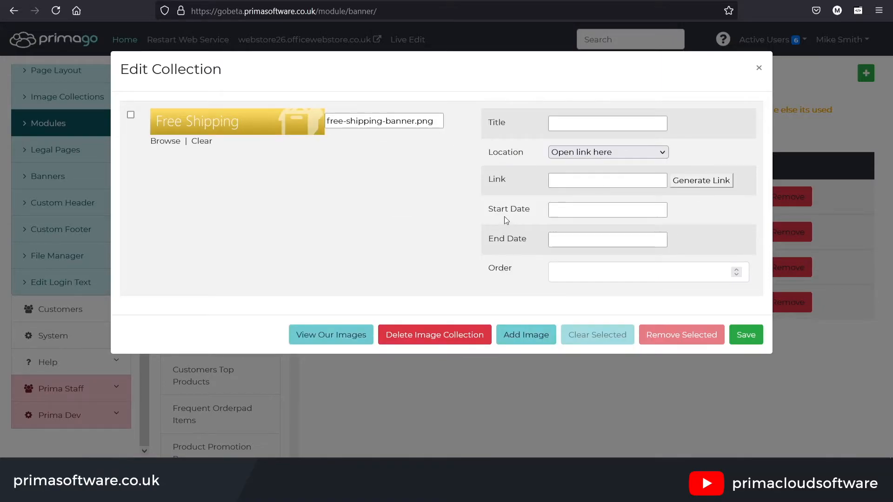
# Keep the image's link location as "Open link here" with a blank title, and save the collection
pyautogui.click(589, 126)
pyautogui.click(581, 152)
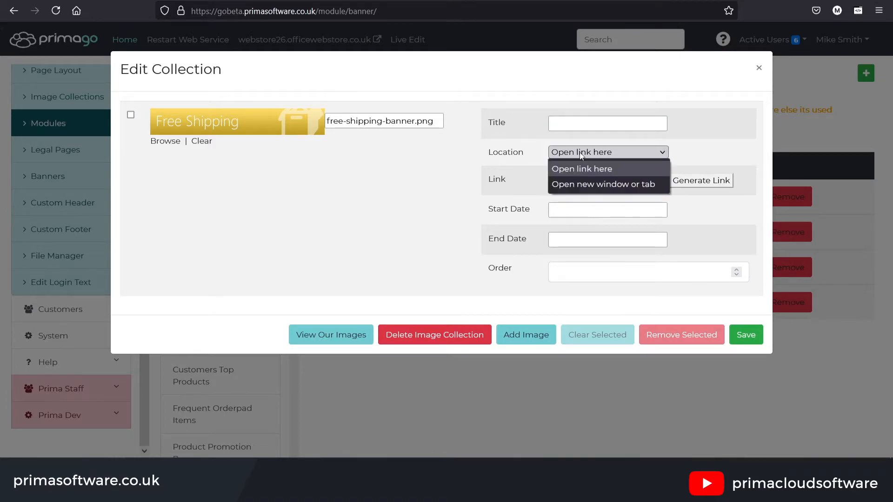
pyautogui.click(583, 153)
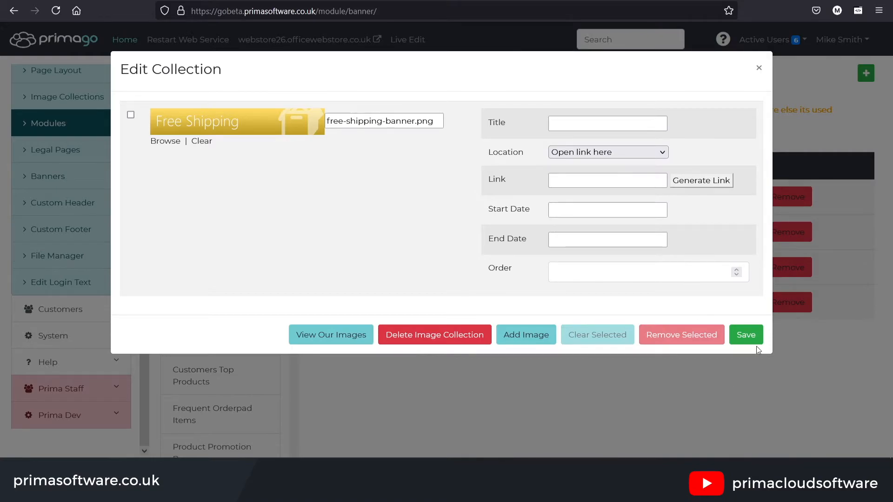
pyautogui.click(745, 336)
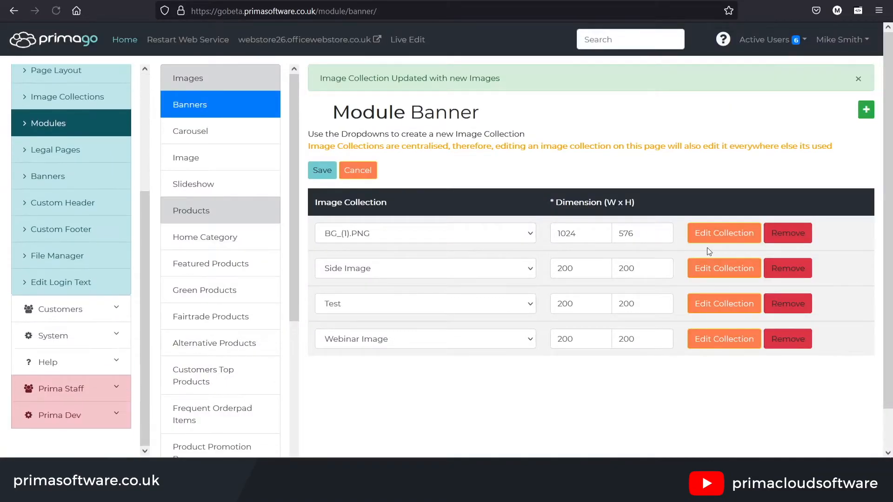
# Reopen the Webinar Image collection and examine the free shipping image's start date and order settings
pyautogui.click(720, 340)
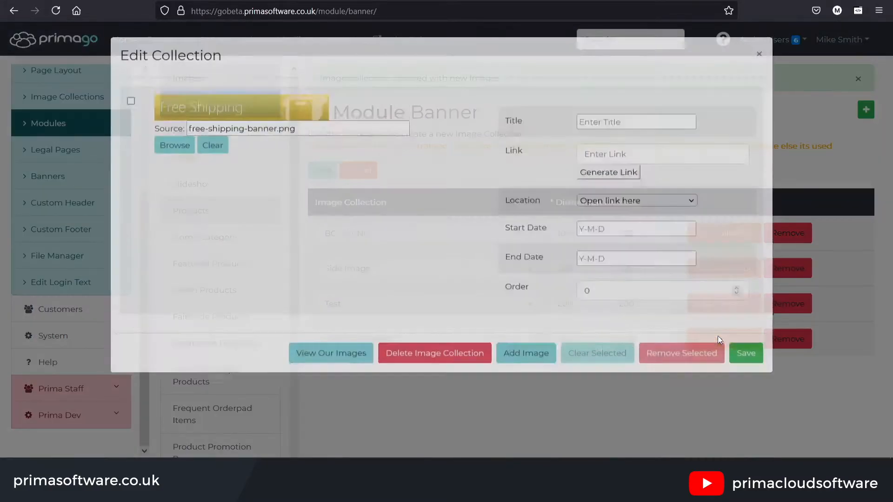
pyautogui.click(632, 241)
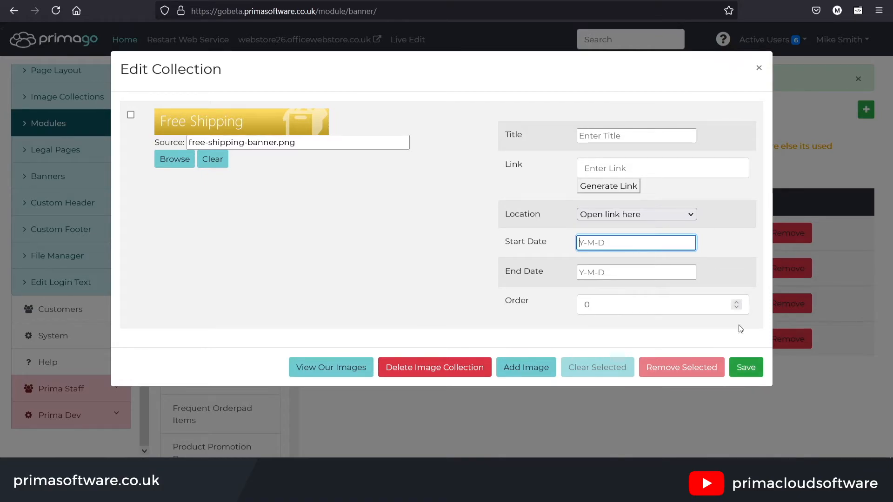
pyautogui.click(738, 301)
pyautogui.click(736, 308)
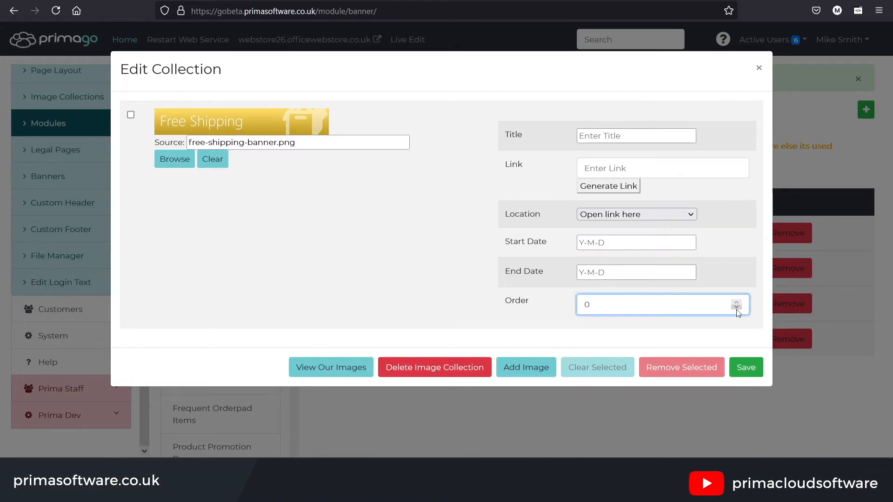
pyautogui.doubleClick(581, 305)
# Add the Premium Office Supplies banner from Prima's full width banner images to the collection
pyautogui.click(322, 368)
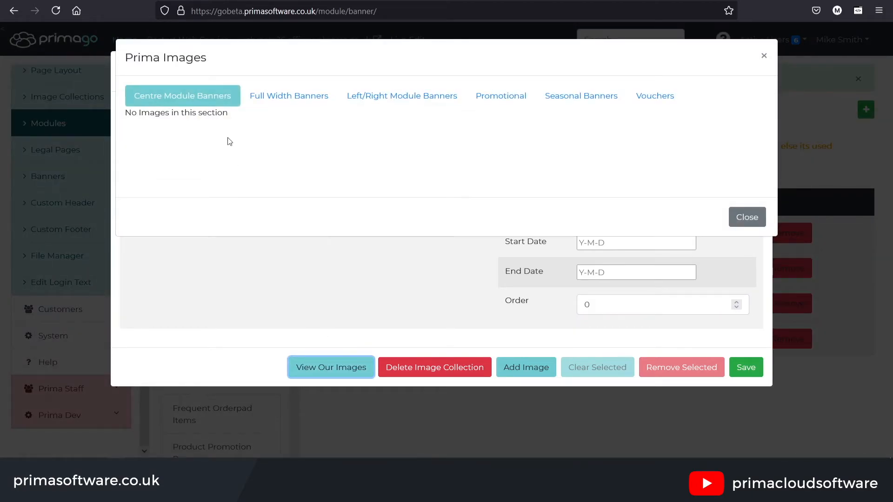
pyautogui.click(285, 95)
pyautogui.click(389, 99)
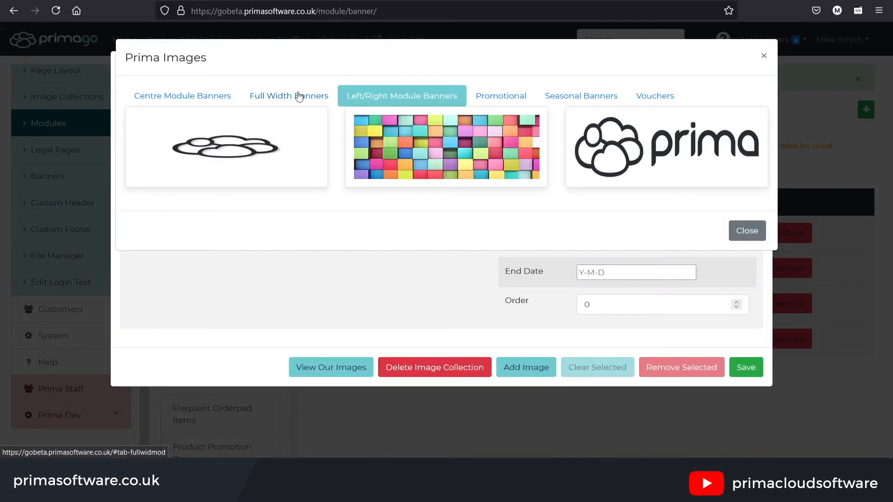
pyautogui.click(296, 96)
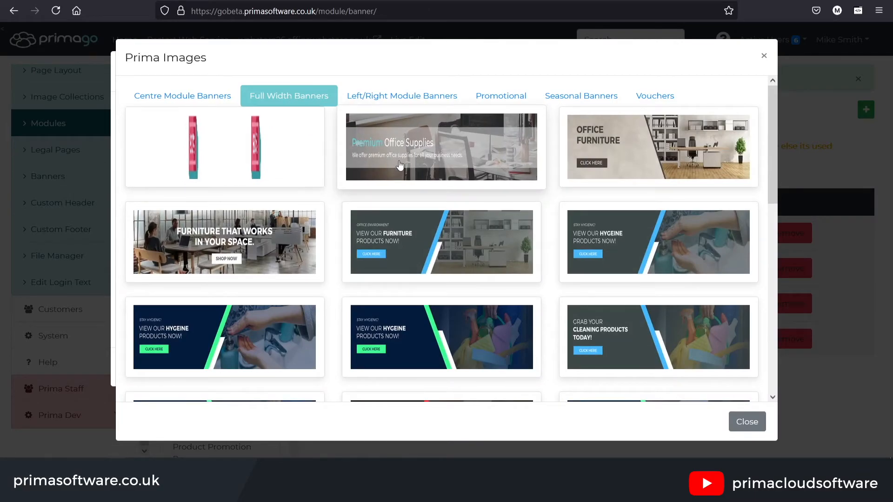
pyautogui.click(454, 158)
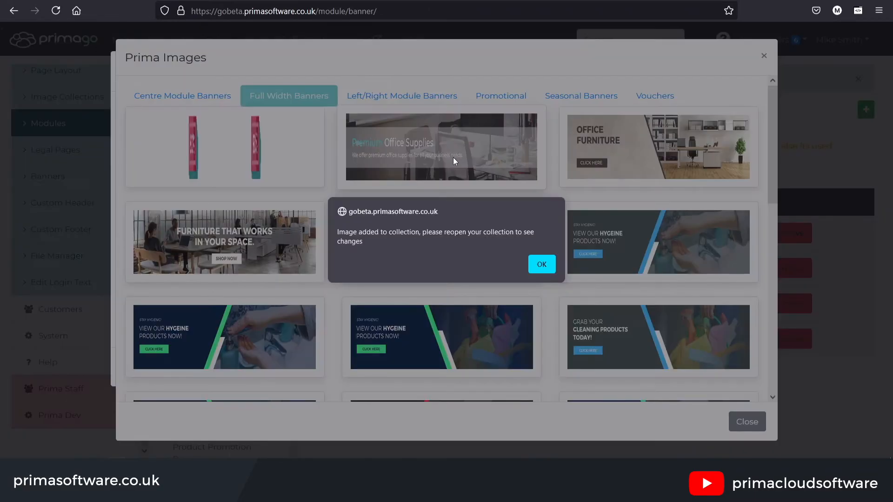
pyautogui.click(542, 265)
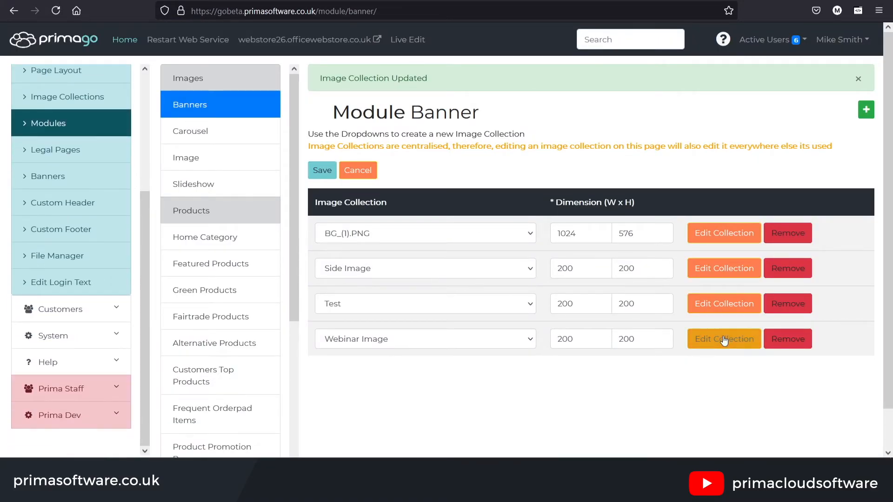
# Reopen the Webinar Image collection, check its two banner images and save it
pyautogui.click(724, 339)
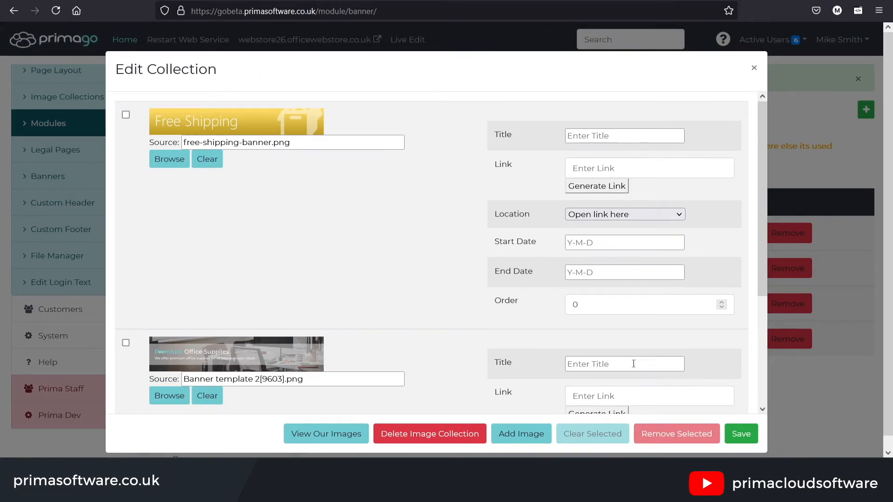
pyautogui.scroll(-3, 632, 368)
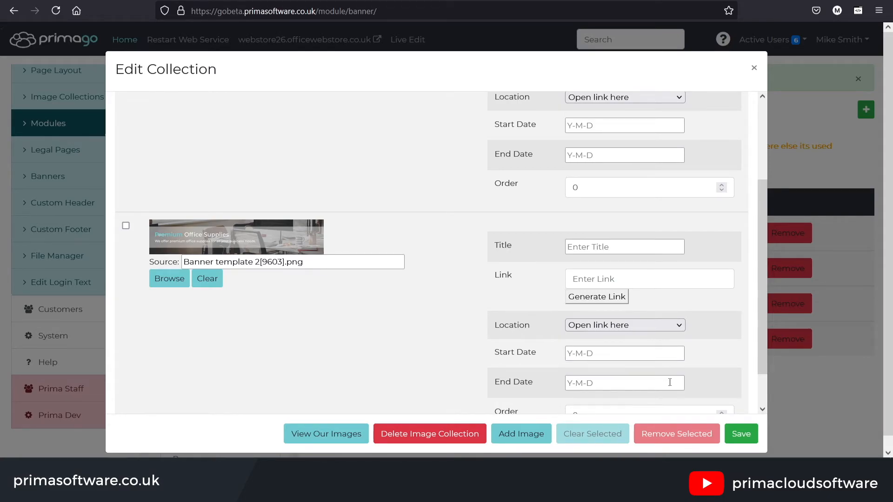
pyautogui.click(743, 436)
# Set the Webinar Image banner's dimensions to 1800 x 250 and save the module settings
pyautogui.moveTo(577, 339); pyautogui.dragTo(469, 342)
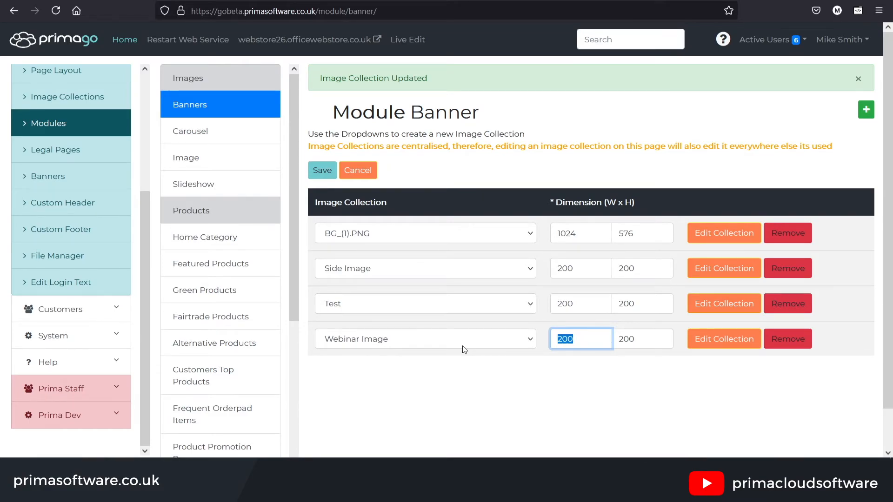
pyautogui.write('1800')
pyautogui.press('Tab')
pyautogui.write('250')
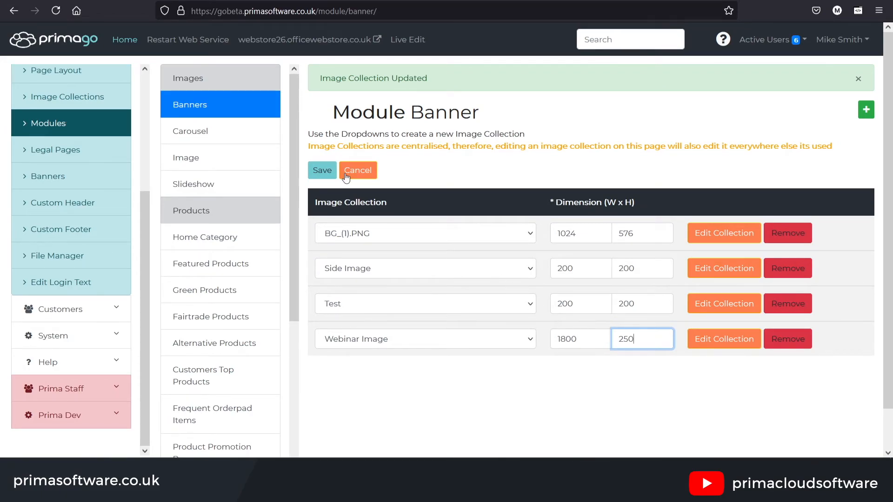
pyautogui.click(319, 173)
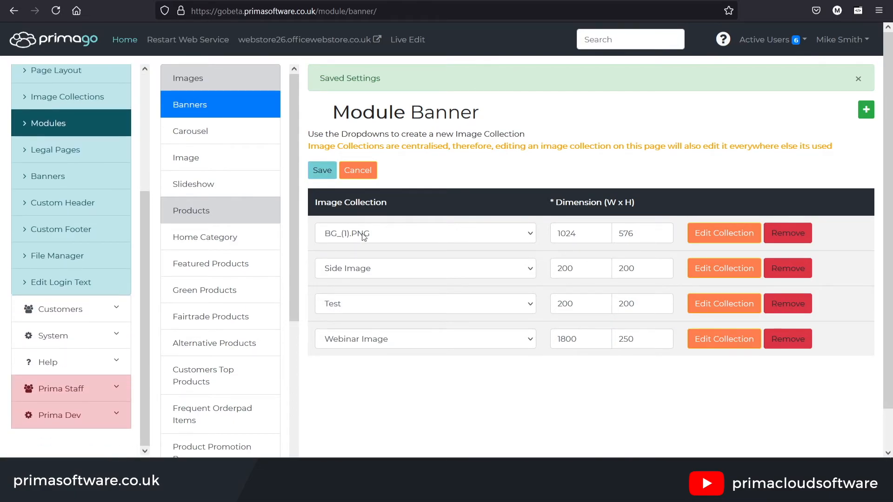
# Add the "Banner - Webinar Image (1800 x 250)" module to Content Top in the Home page layout
pyautogui.click(89, 78)
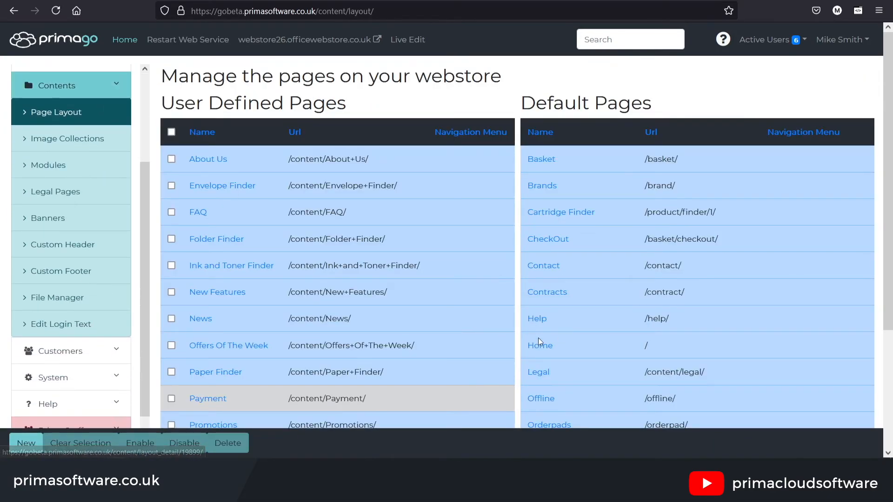
pyautogui.click(539, 351)
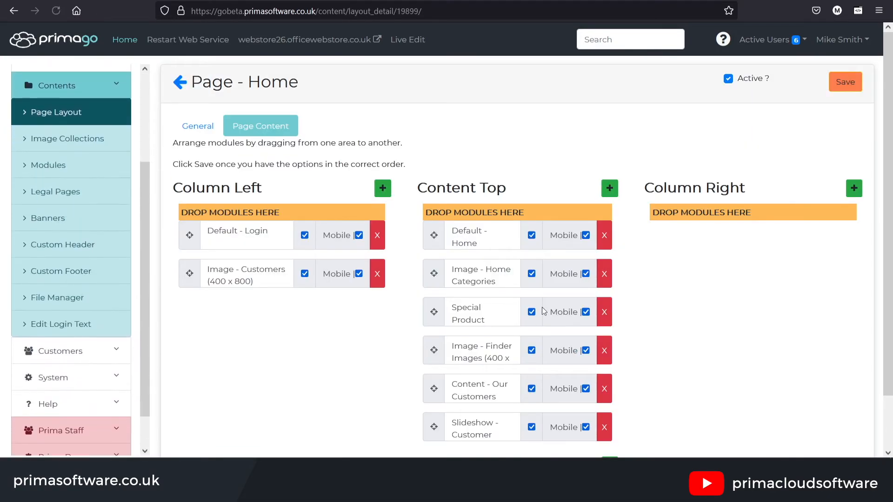
pyautogui.click(610, 189)
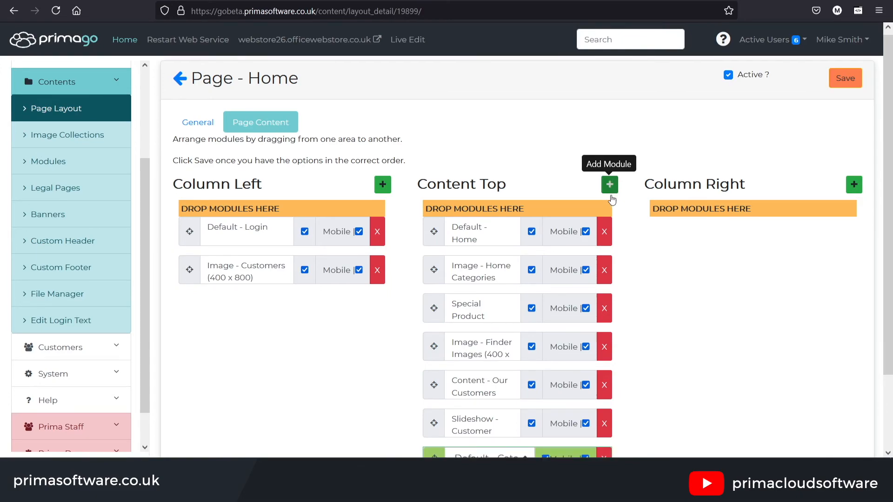
pyautogui.scroll(-2, 525, 376)
pyautogui.click(524, 375)
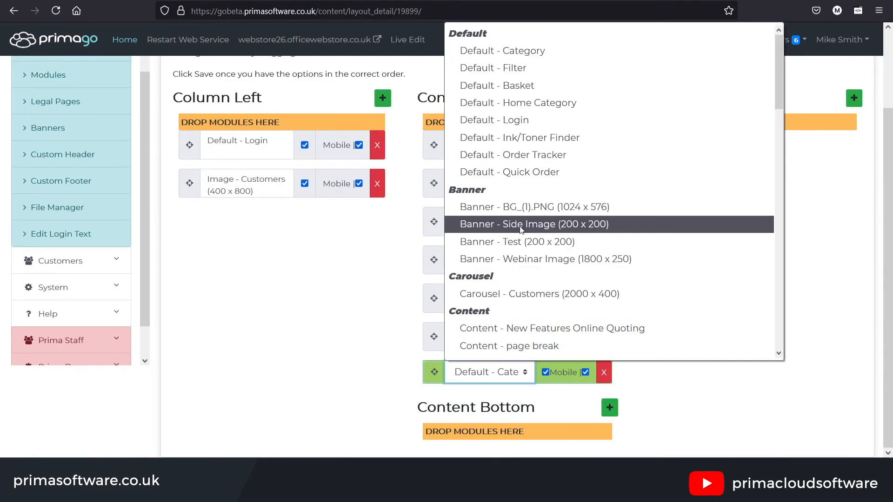
pyautogui.click(537, 260)
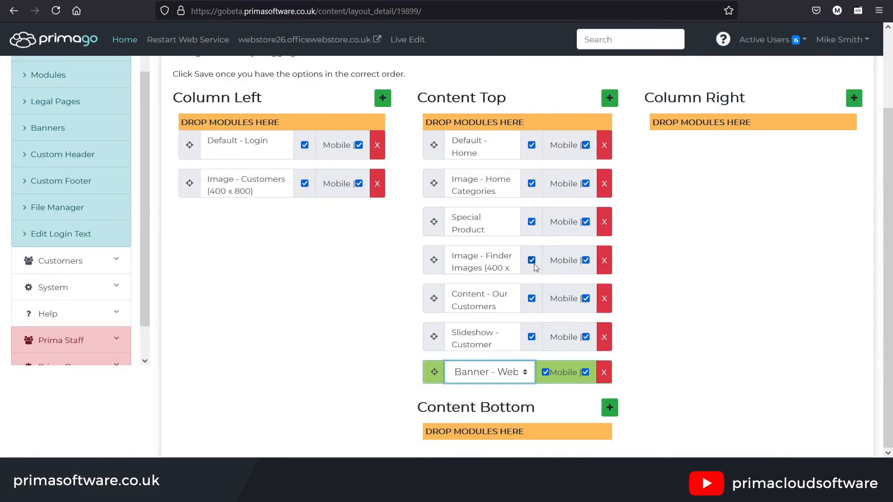